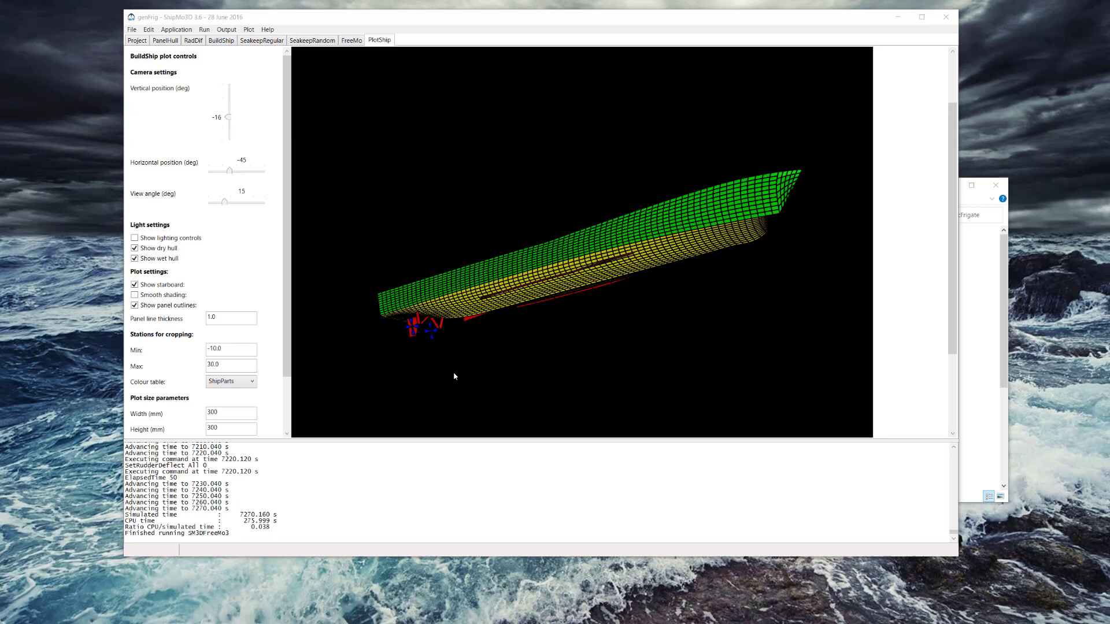
Review the genFrig project's ship dimensions and its linked application data files.
click(138, 40)
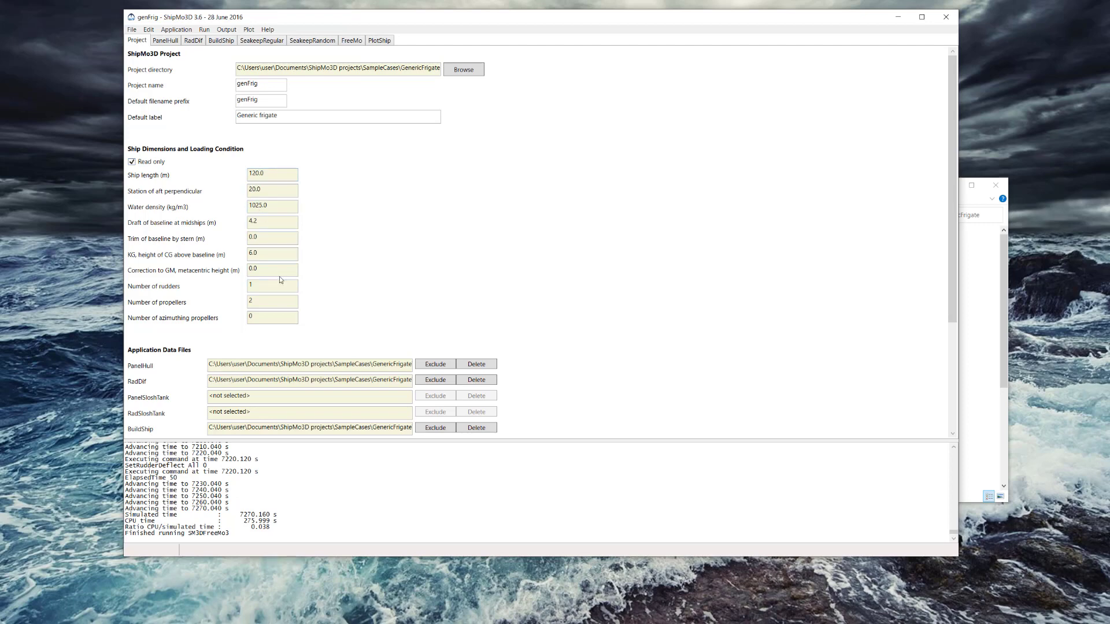
scroll(303, 307, down, 5)
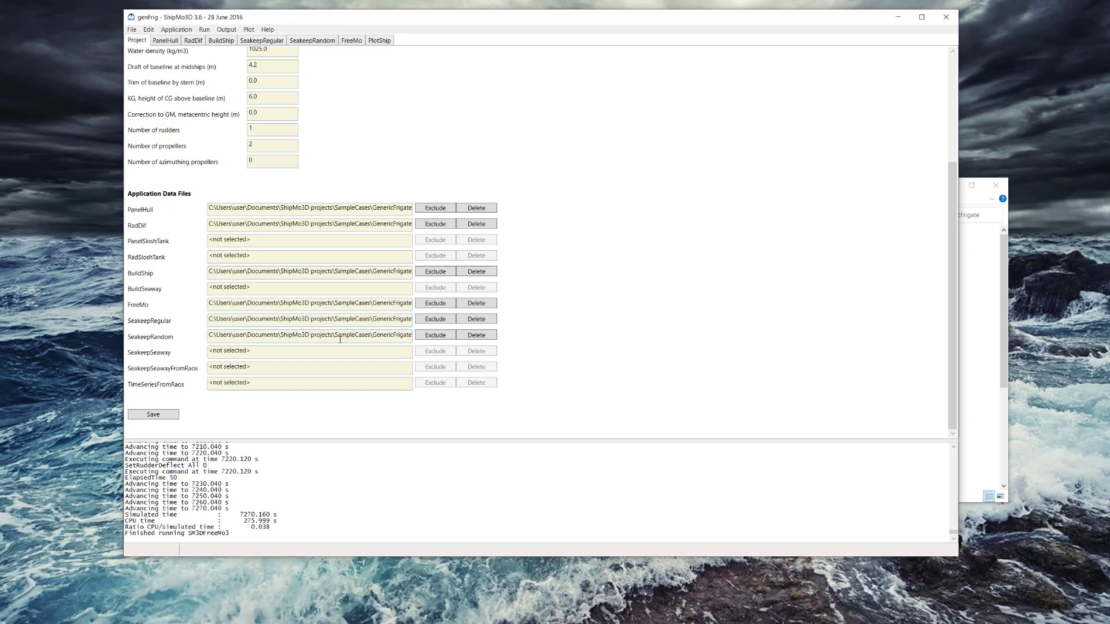
Look through the PanelHull hull-panelling inputs.
click(165, 41)
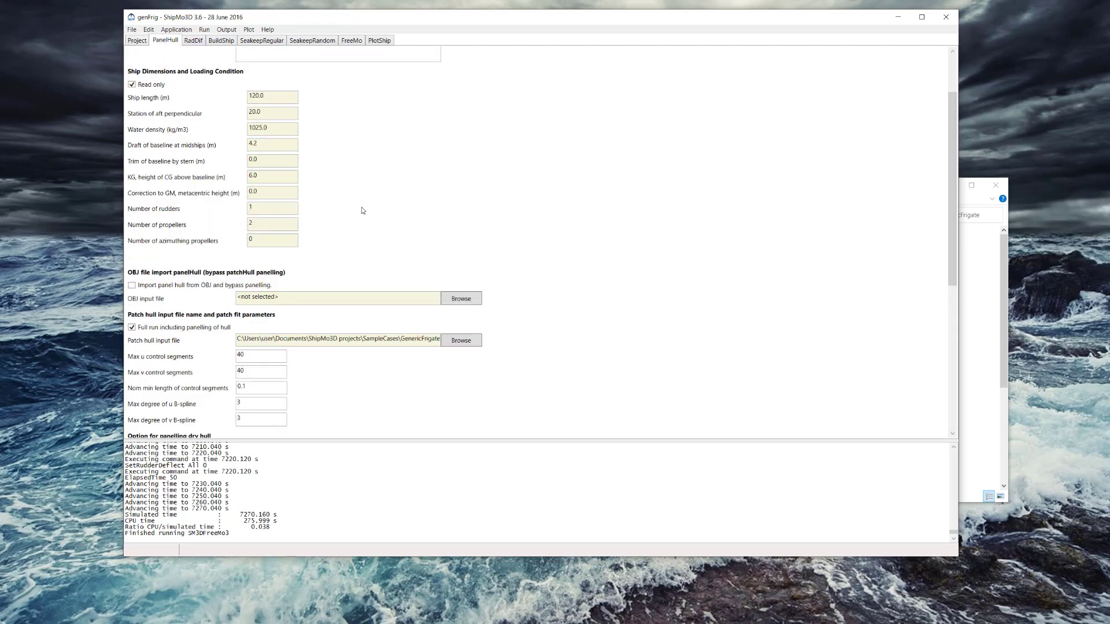
scroll(361, 208, up, 1)
scroll(376, 214, down, 2)
scroll(387, 215, down, 4)
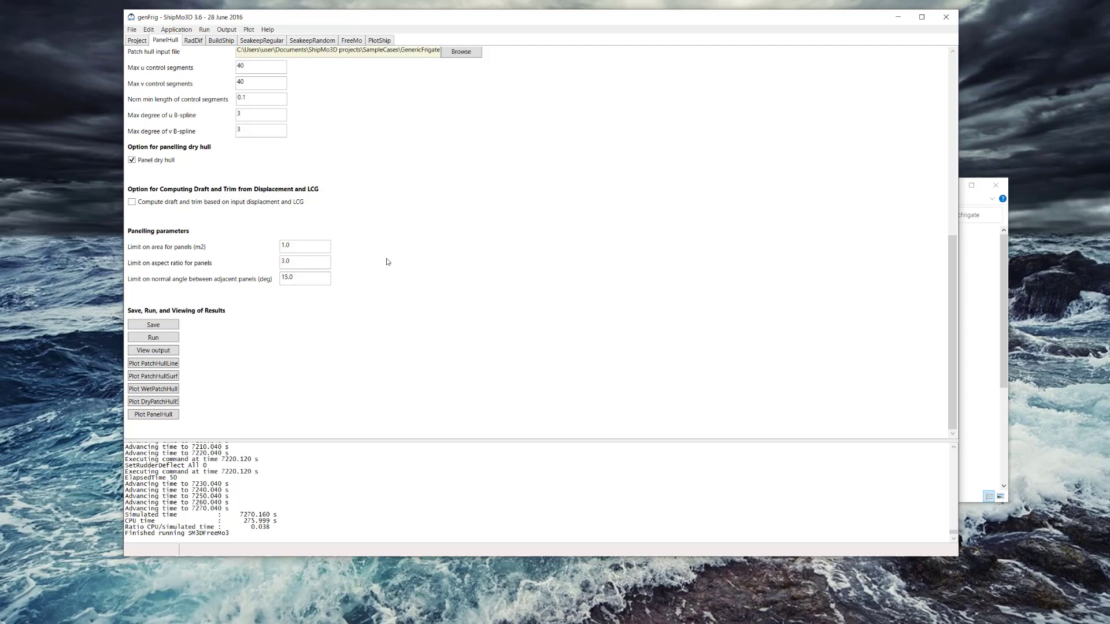
Plot the panelled hull in 3D, viewed from below with panel outlines shown.
click(159, 415)
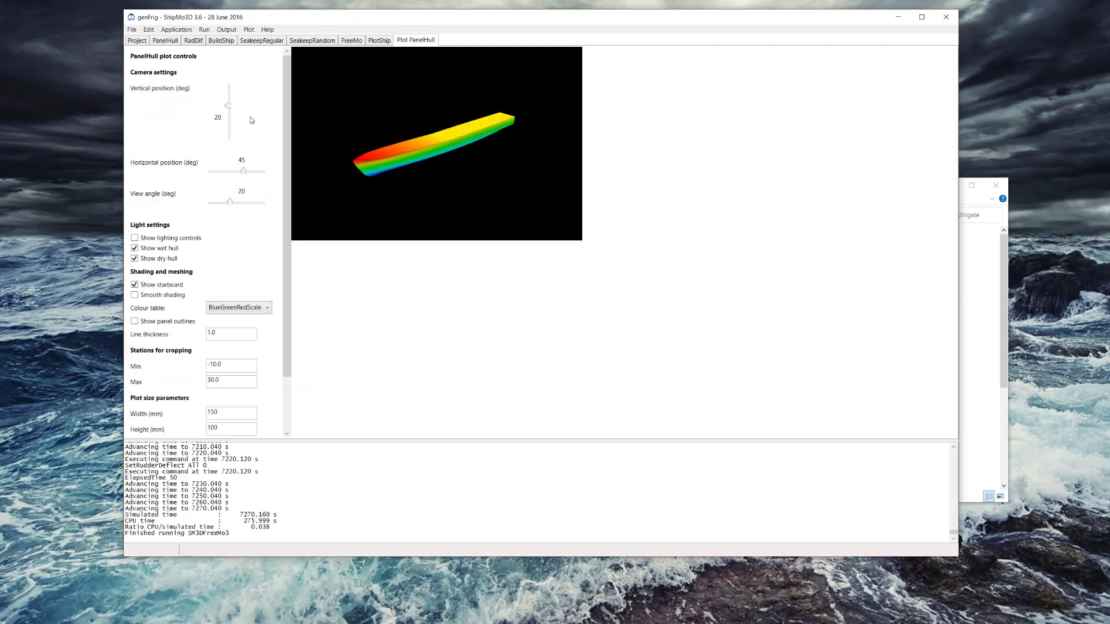
drag(231, 104, 230, 118)
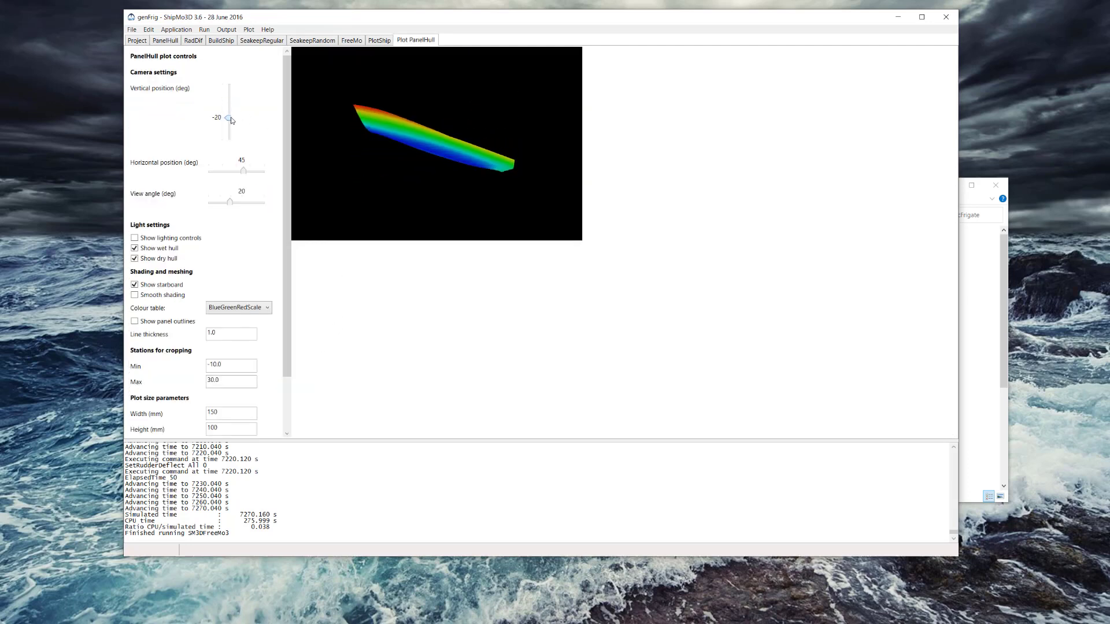
click(182, 322)
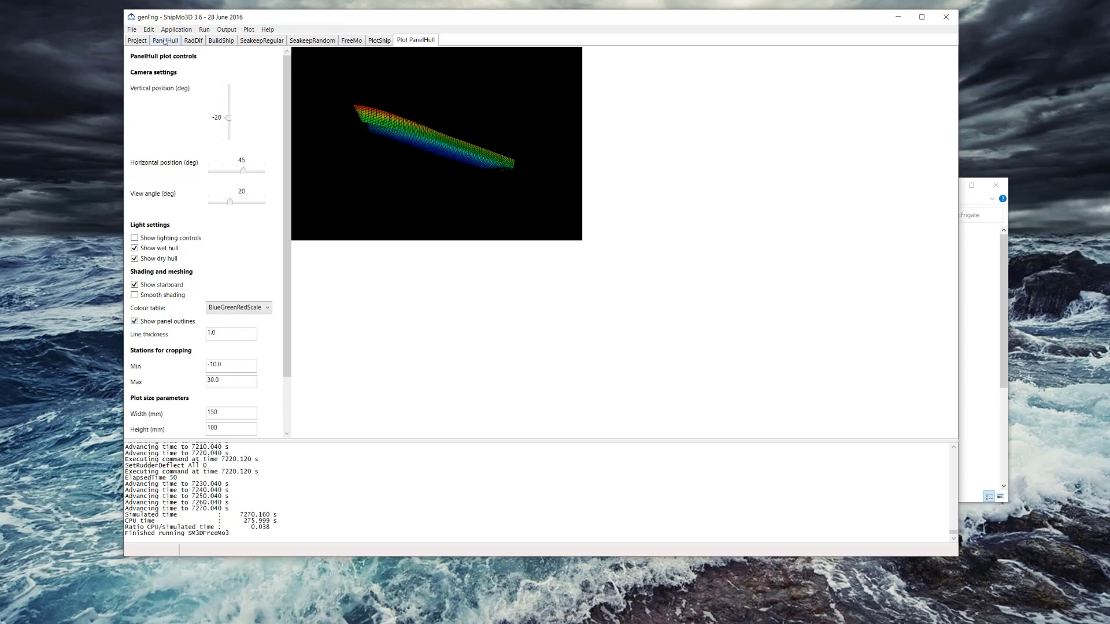
Look through the RadDif radiation and diffraction settings.
click(194, 41)
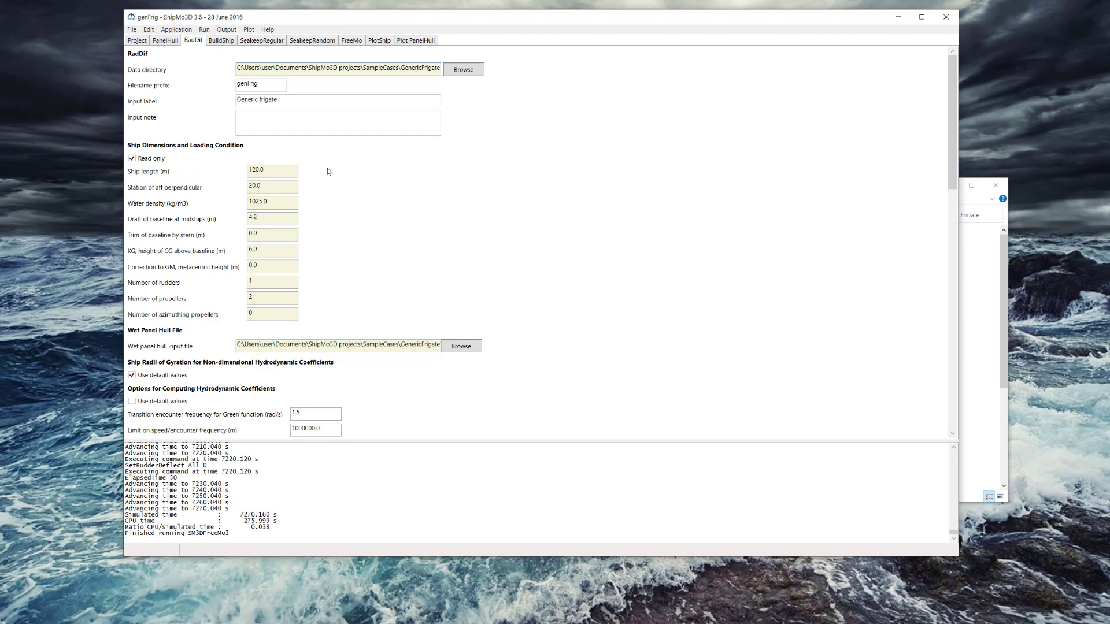
scroll(261, 272, down, 13)
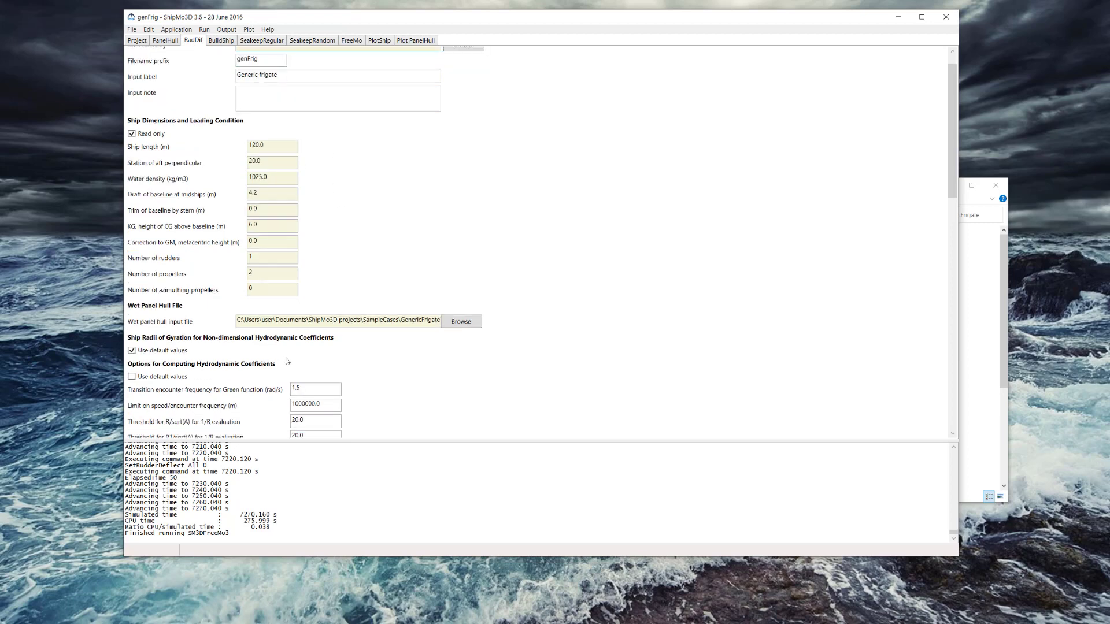
scroll(256, 371, down, 10)
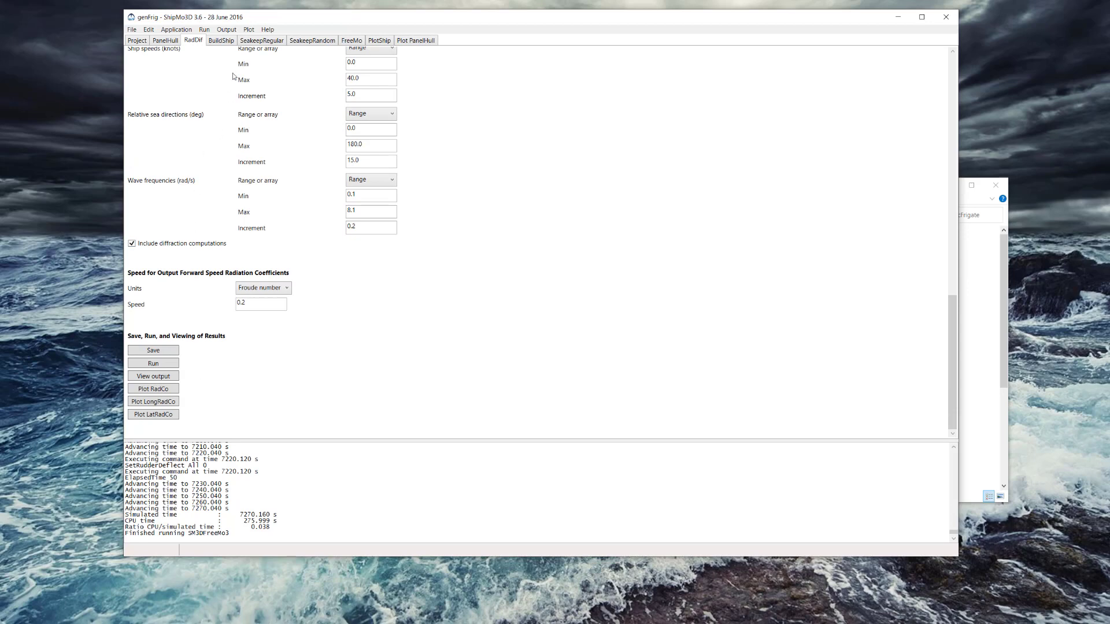
Review the BuildShip inputs down to the propeller RPM evaluation section (500.0 max, 300.0 s).
click(219, 42)
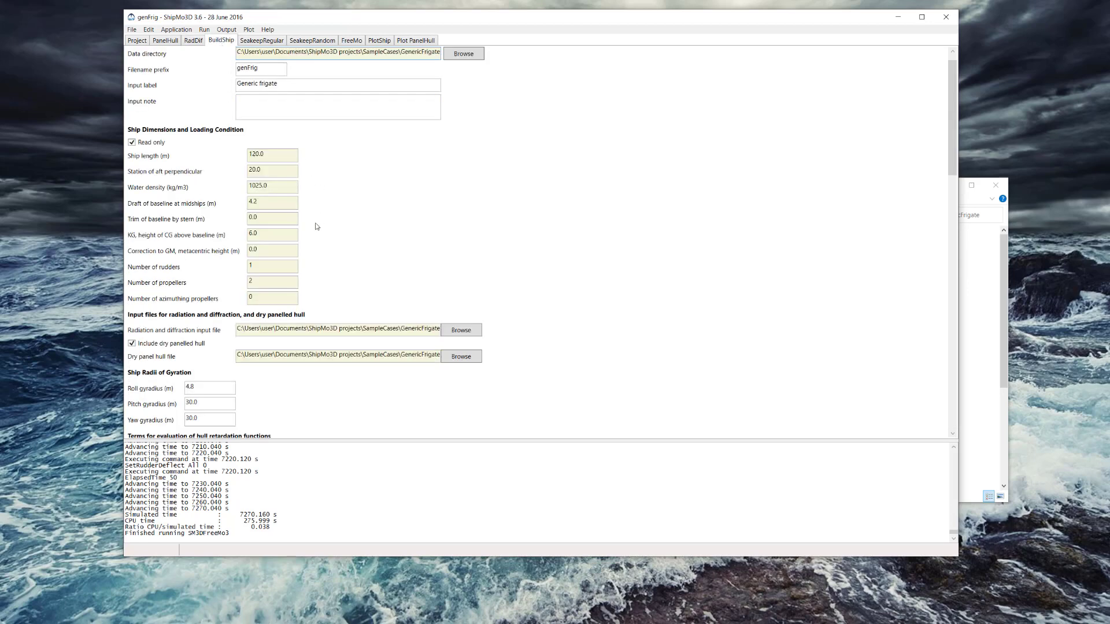
scroll(355, 256, up, 1)
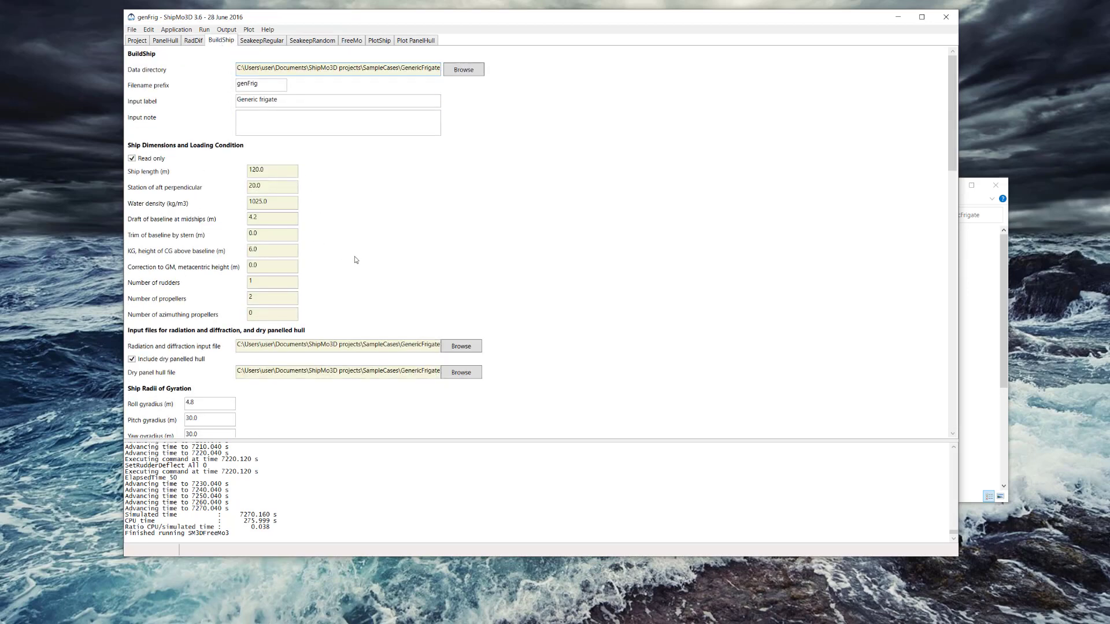
scroll(353, 275, down, 10)
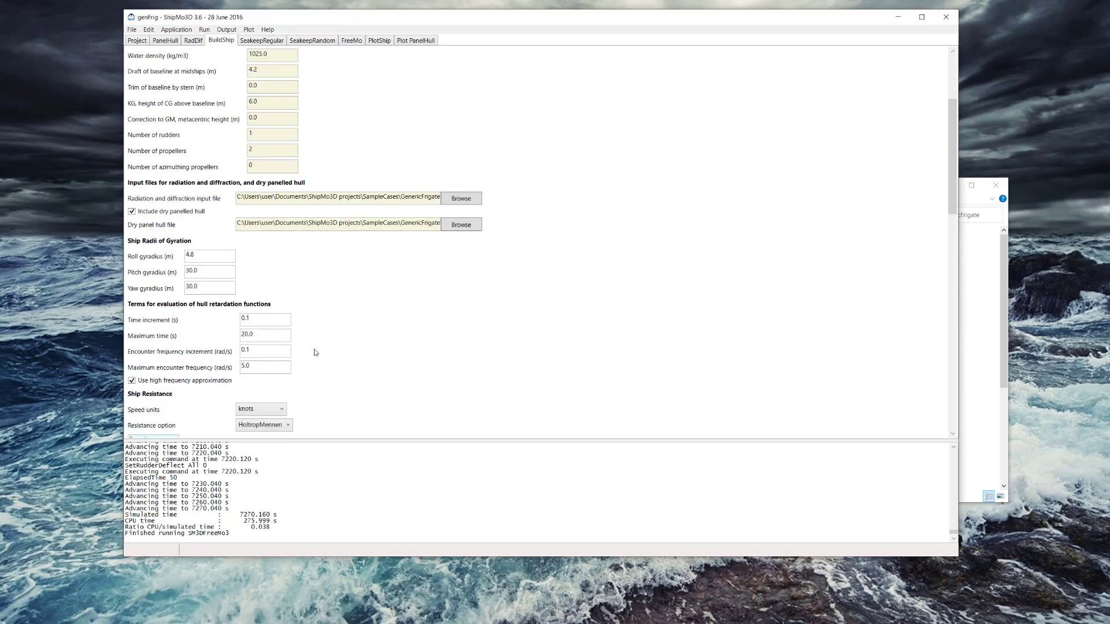
scroll(334, 354, down, 5)
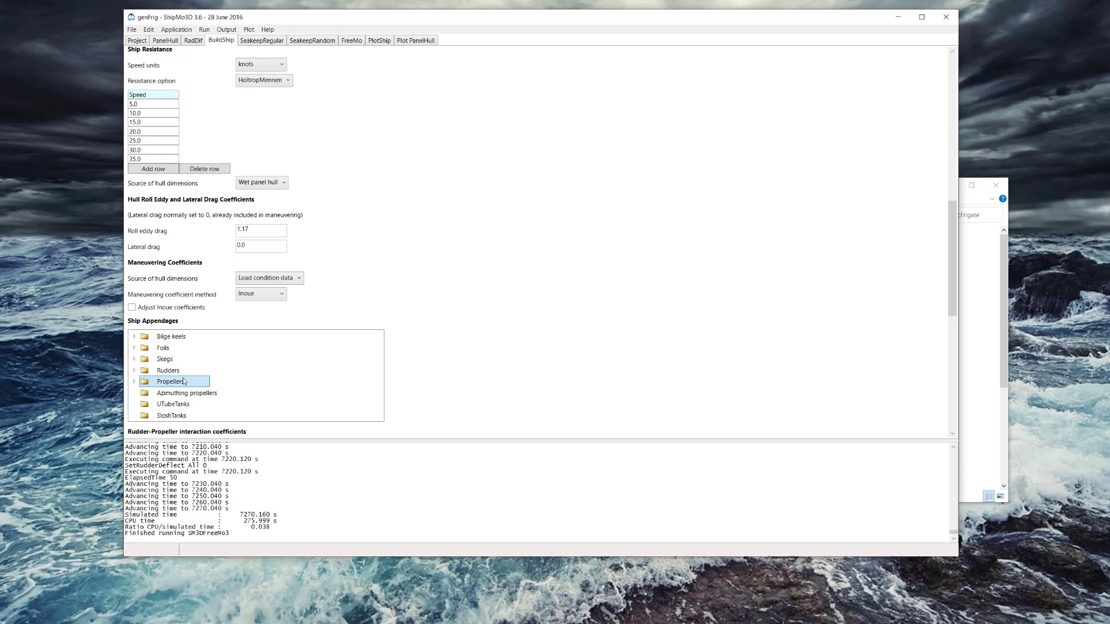
scroll(456, 371, down, 12)
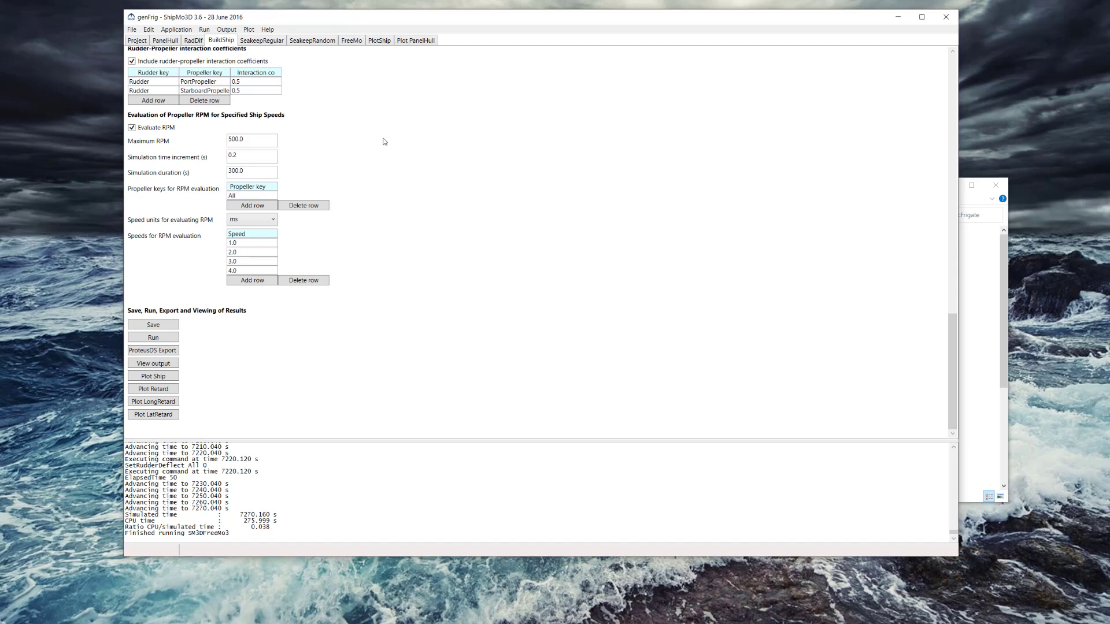
Revisit the panelled hull plot, tilting it slightly, then the 3D ship plot and BuildShip form.
click(416, 41)
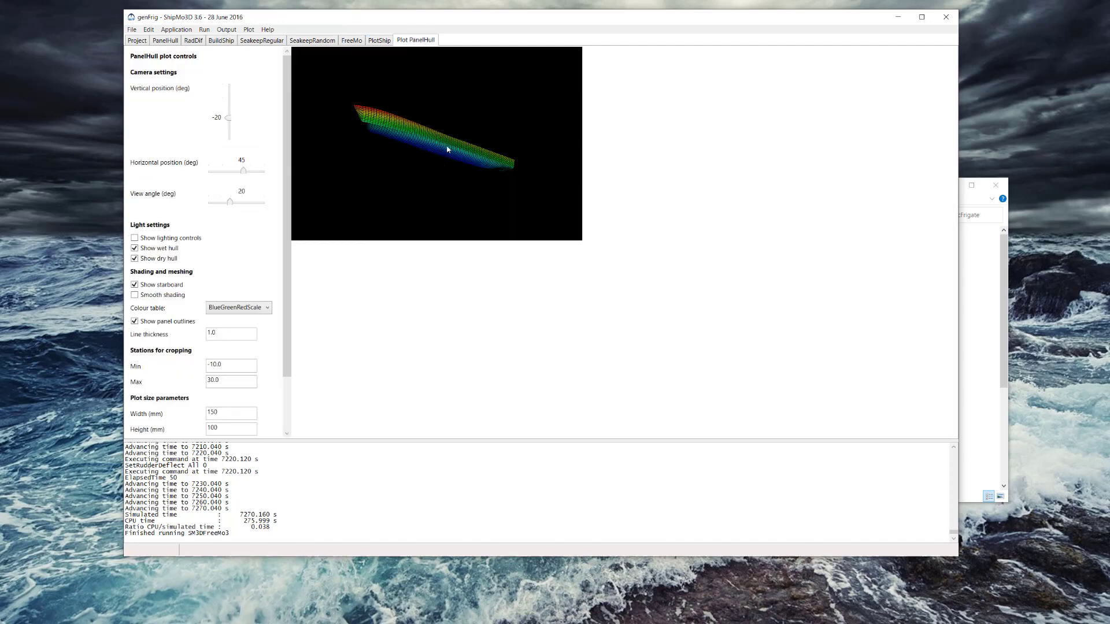
drag(228, 118, 230, 119)
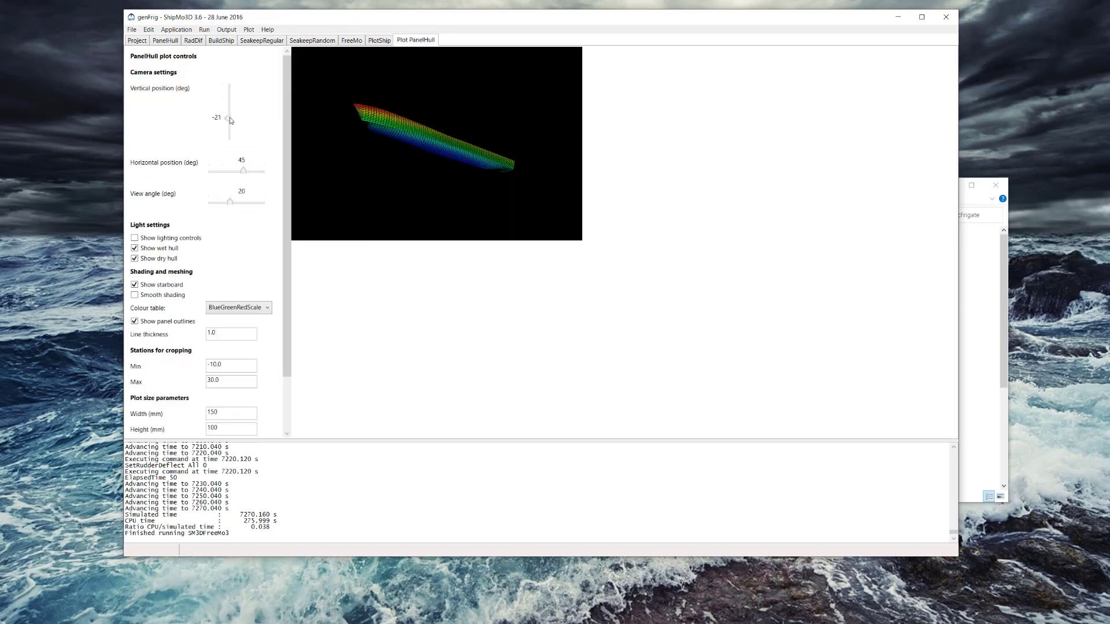
click(379, 41)
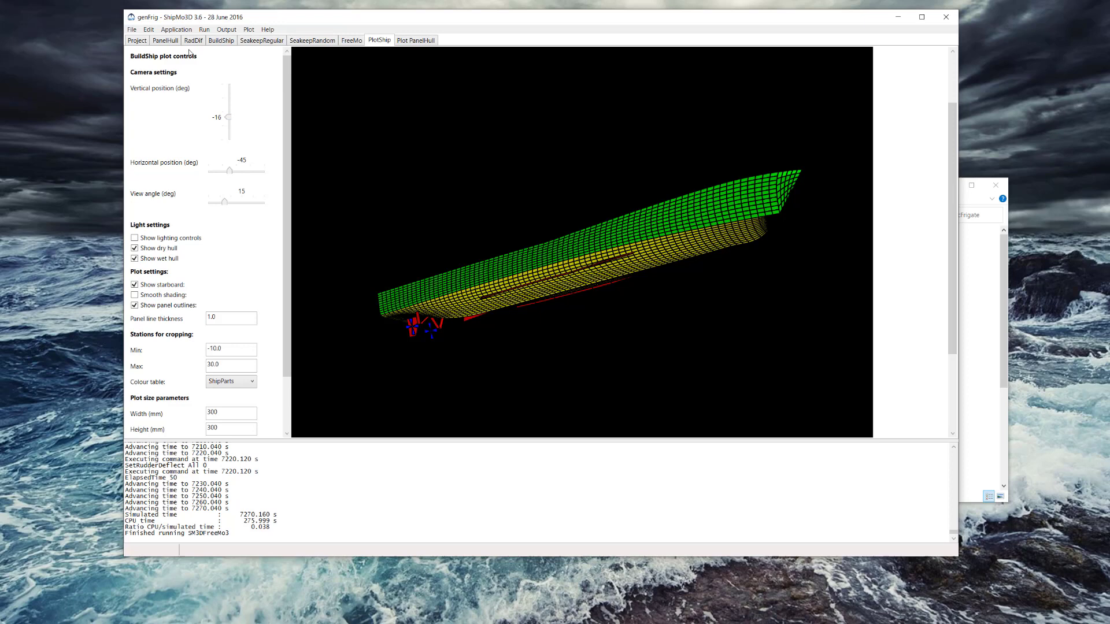
click(222, 44)
Plot the regular-seas motion RAOs from the SeakeepRegular form.
click(263, 41)
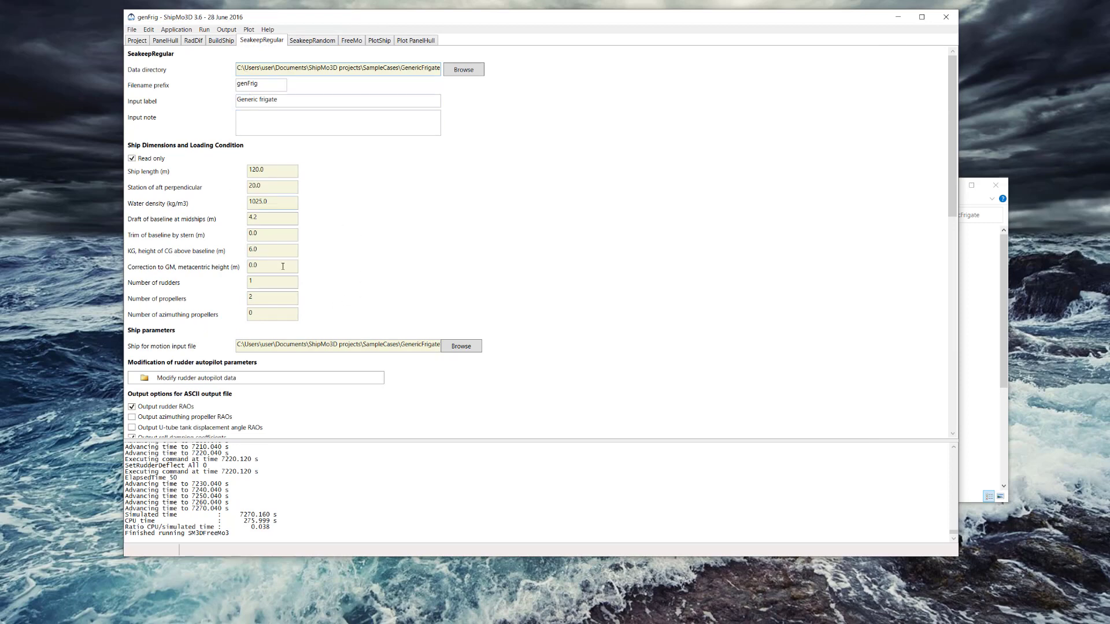
scroll(282, 266, down, 15)
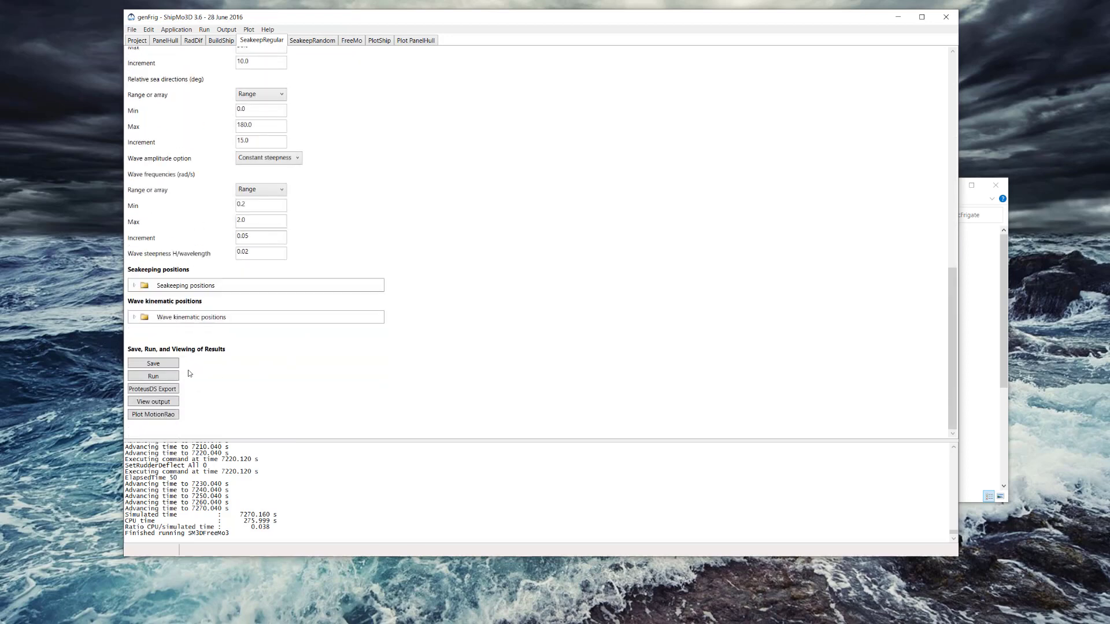
click(154, 415)
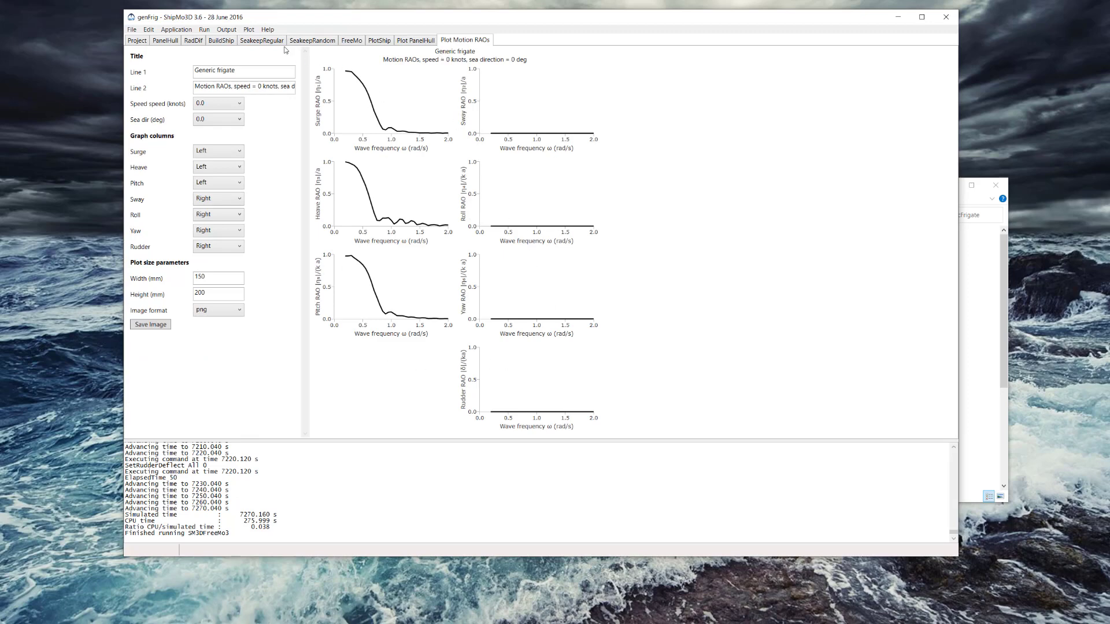
Plot the SeakeepRandom motion RAOs, keeping the Bretschneider wave spectrum.
click(306, 41)
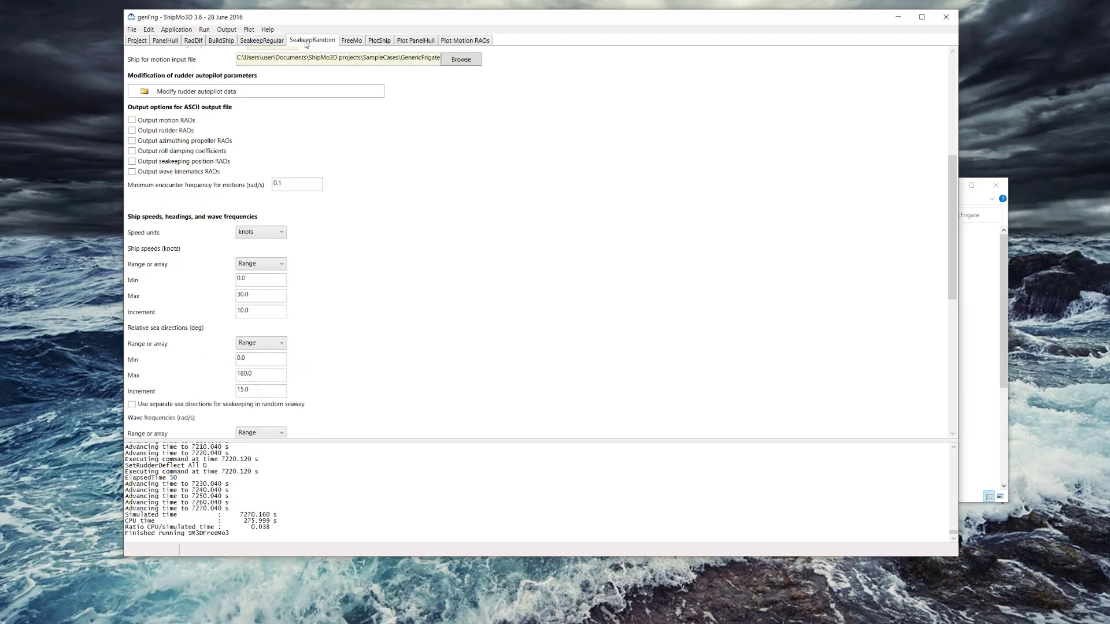
scroll(341, 263, down, 10)
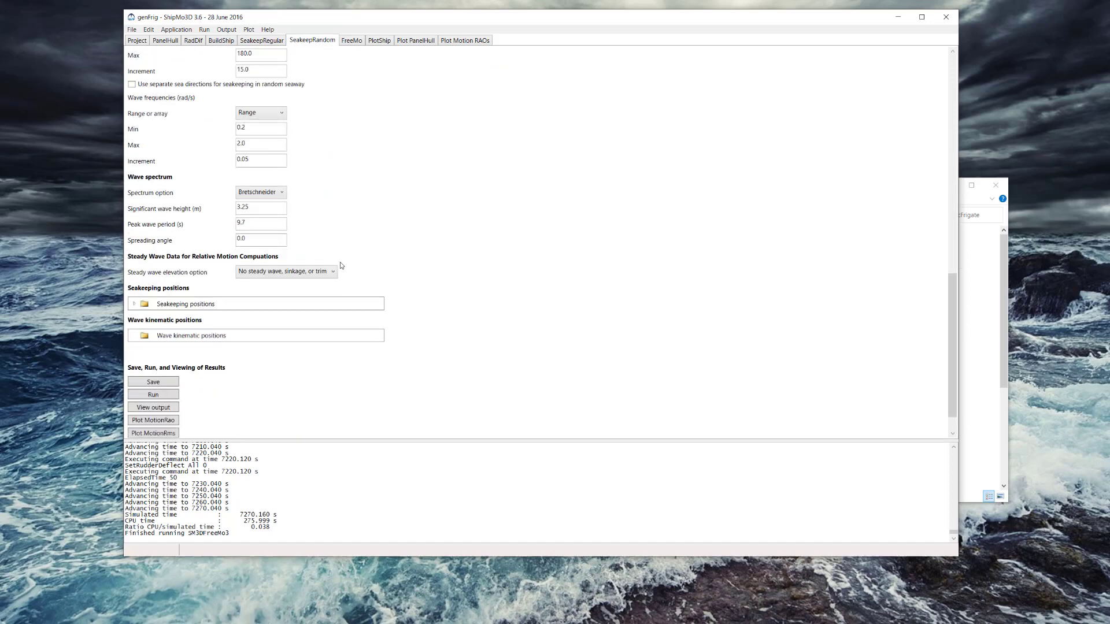
click(271, 194)
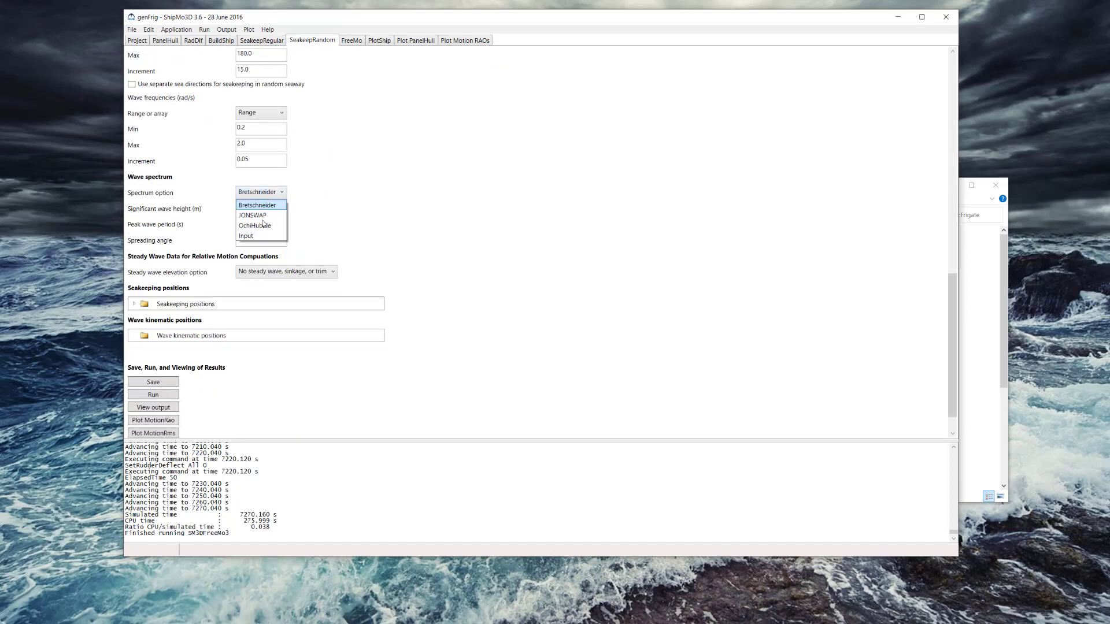
click(333, 195)
scroll(334, 273, down, 1)
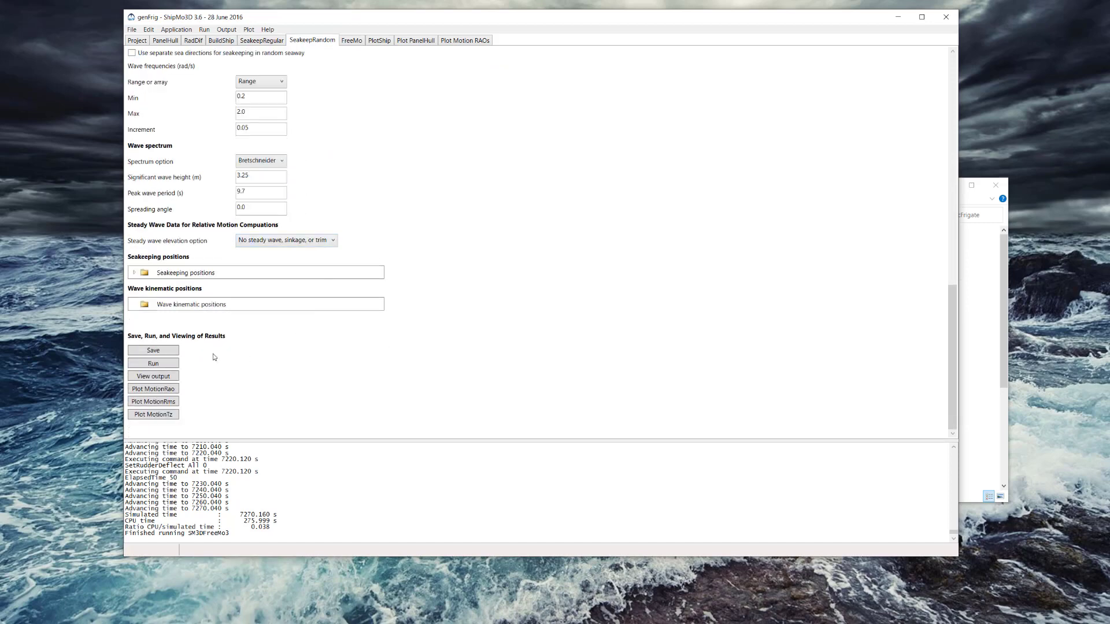
click(174, 391)
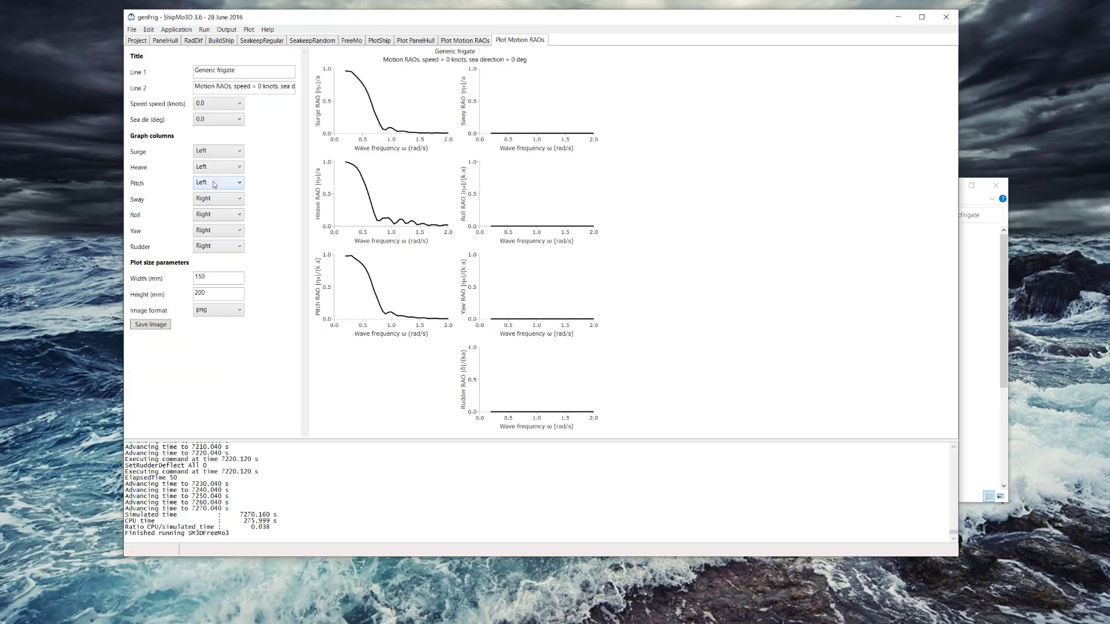
Keep ship speed at 0.0 knots and show the RAOs for a 45 degree sea direction.
click(217, 107)
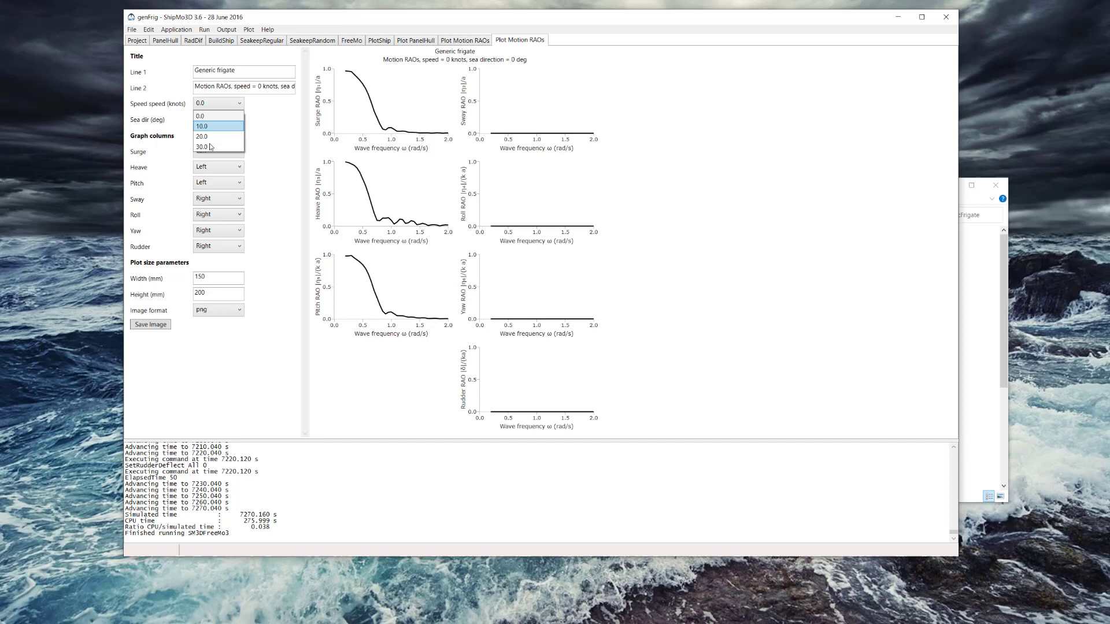
click(218, 112)
click(217, 121)
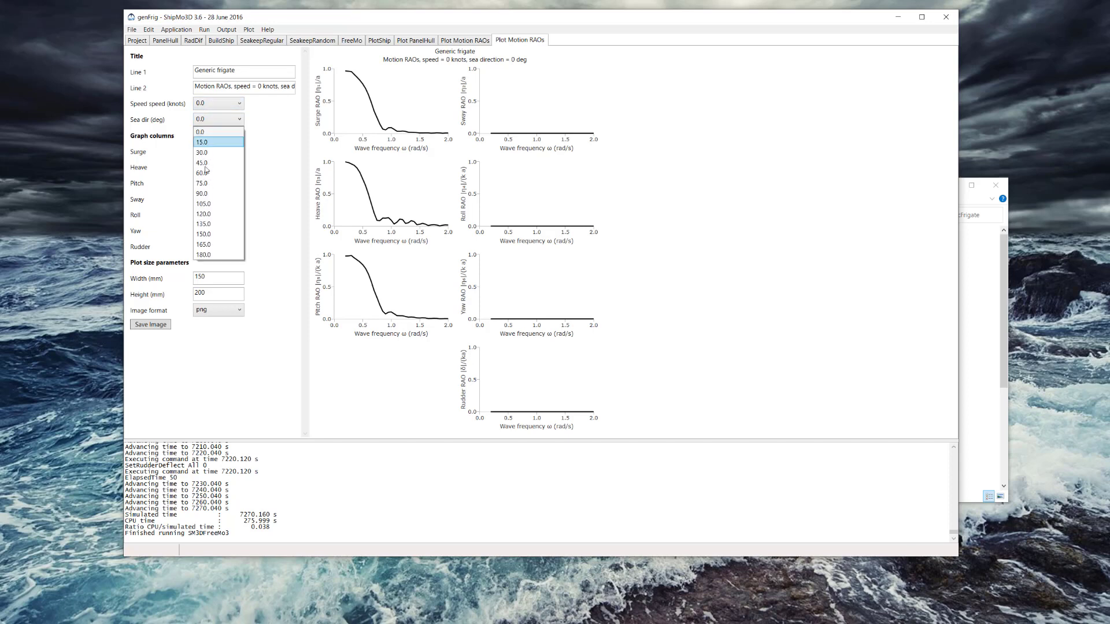
click(271, 170)
key(Down)
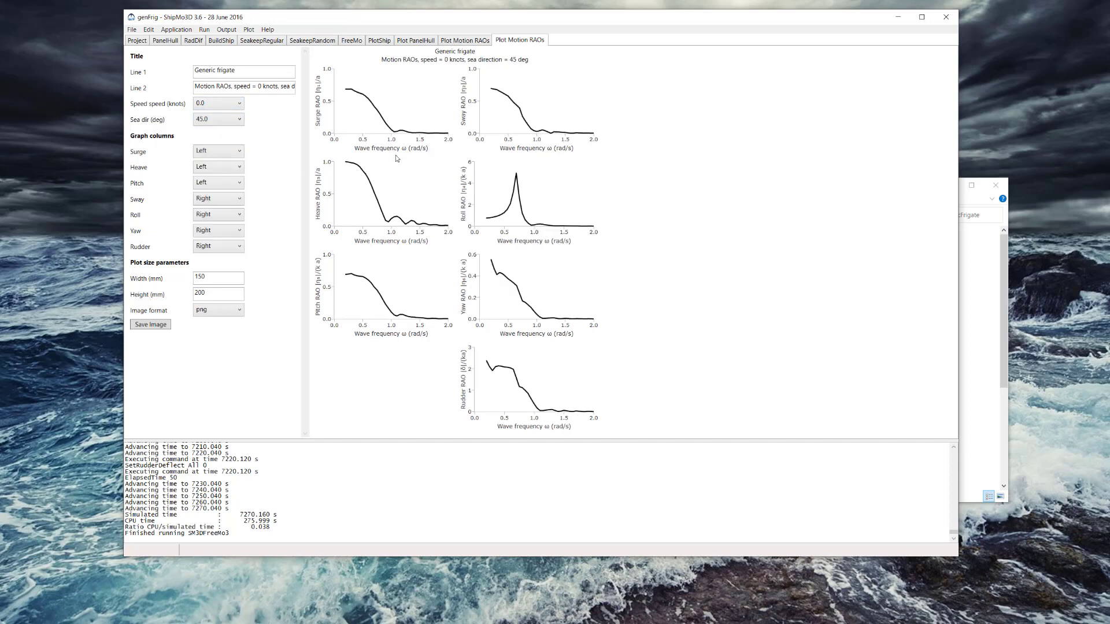
click(352, 40)
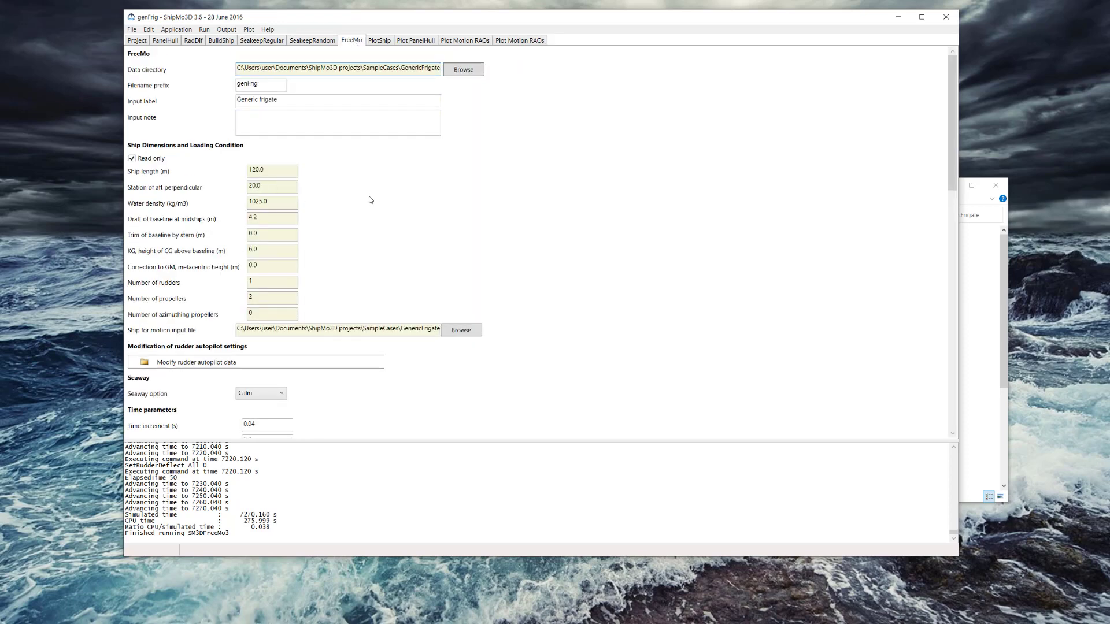
Scroll through the FreeMo manoeuvre setup, then the Project page's application data files list.
scroll(296, 257, down, 3)
scroll(296, 258, down, 8)
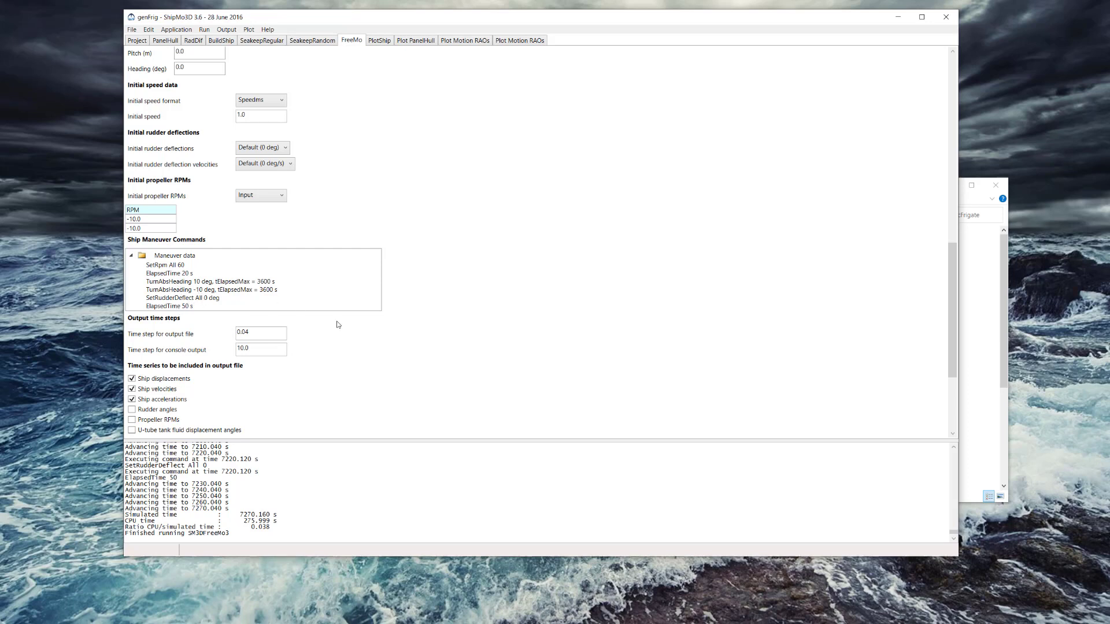
scroll(445, 332, down, 5)
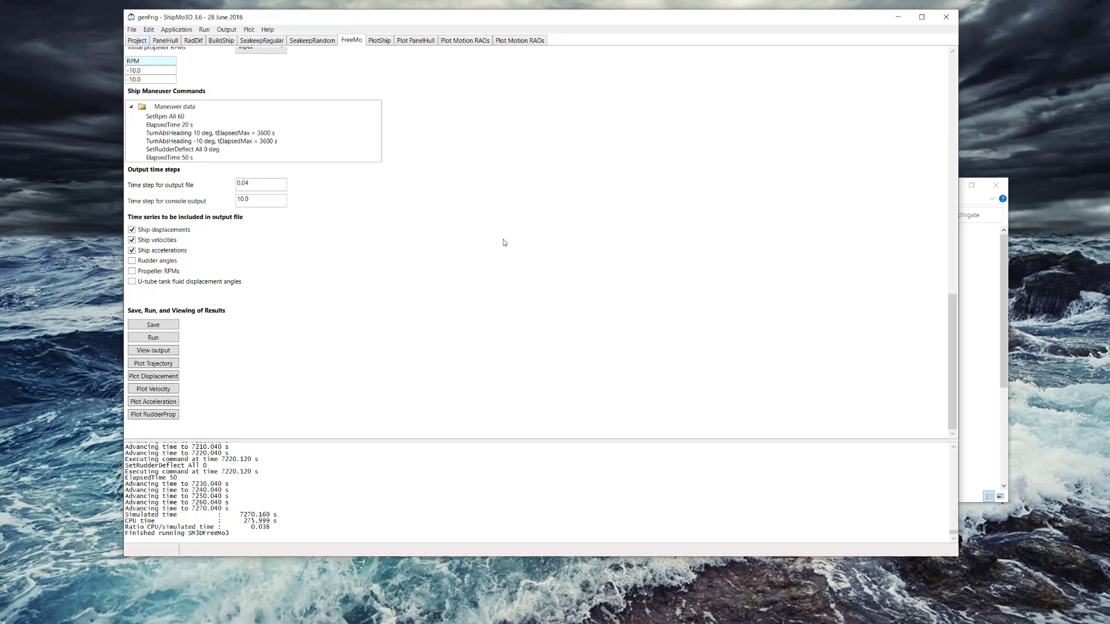
click(138, 43)
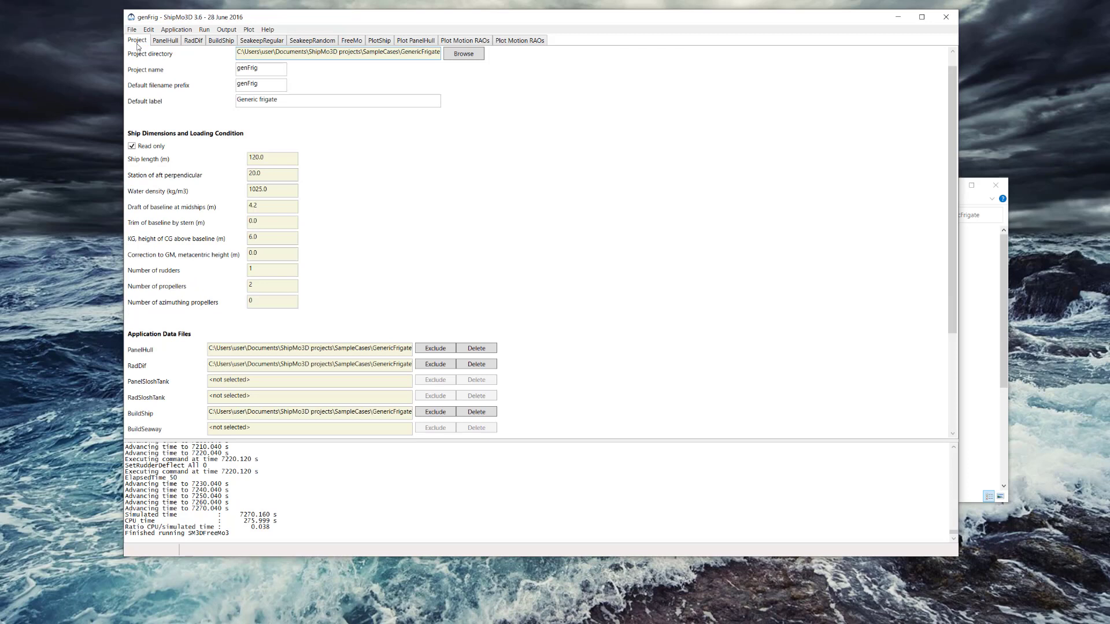
scroll(352, 268, down, 5)
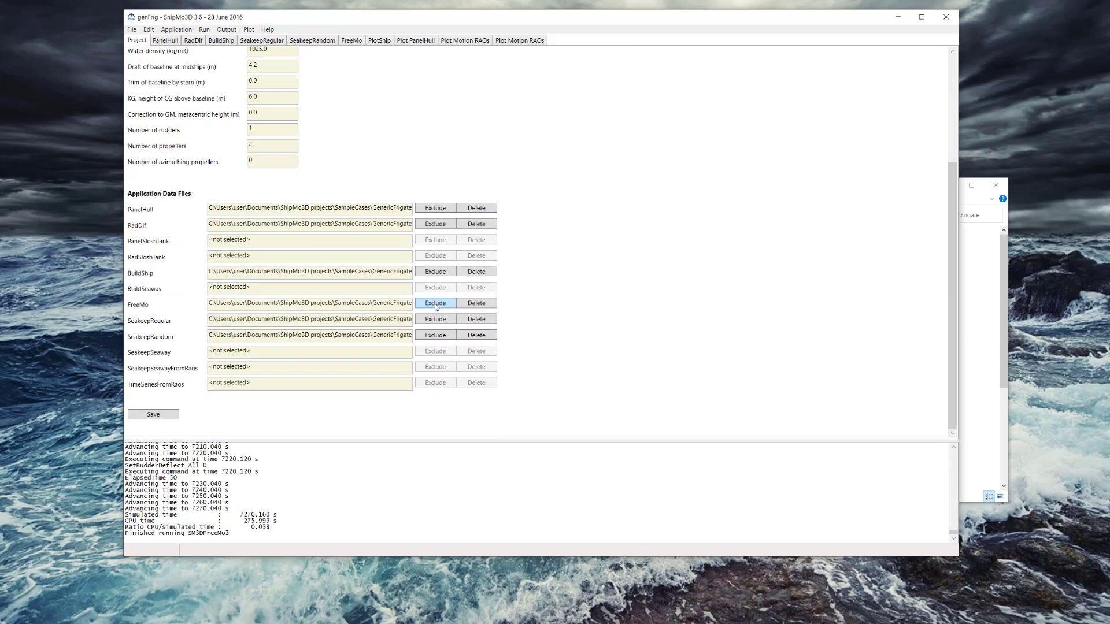